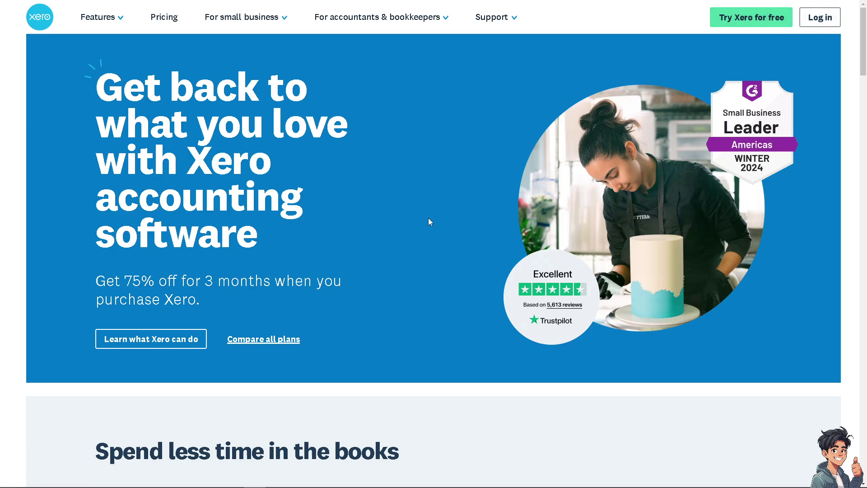
Sign up for a free Xero trial with SMS consent ticked.
{"action": "left_click", "coordinate": [751, 17]}
{"action": "left_click", "coordinate": [237, 454]}
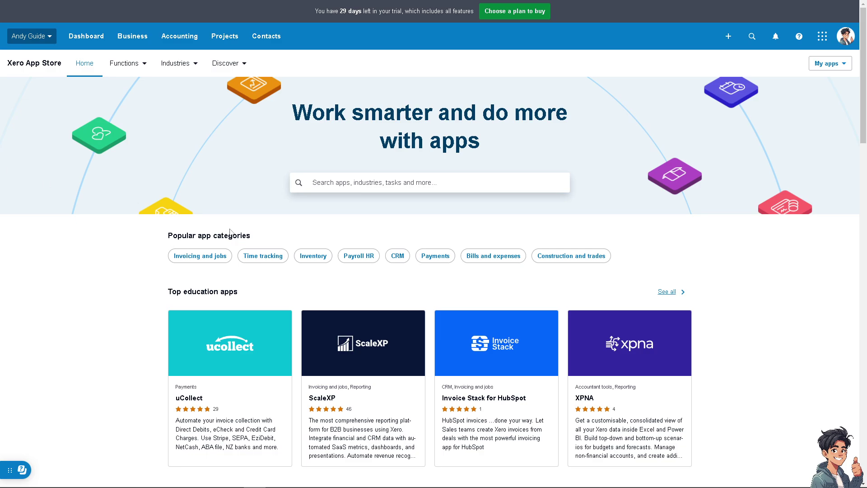
Switch the organisation to Demo Company (US).
{"action": "left_click", "coordinate": [51, 41]}
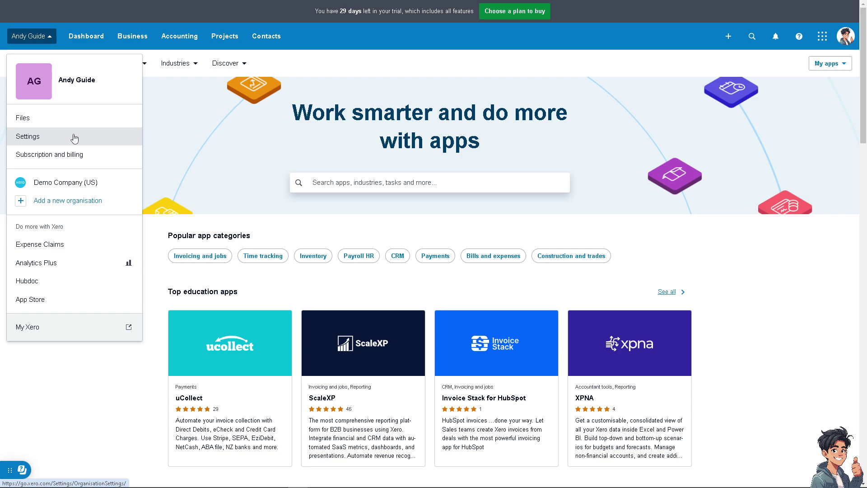
{"action": "left_click", "coordinate": [53, 183]}
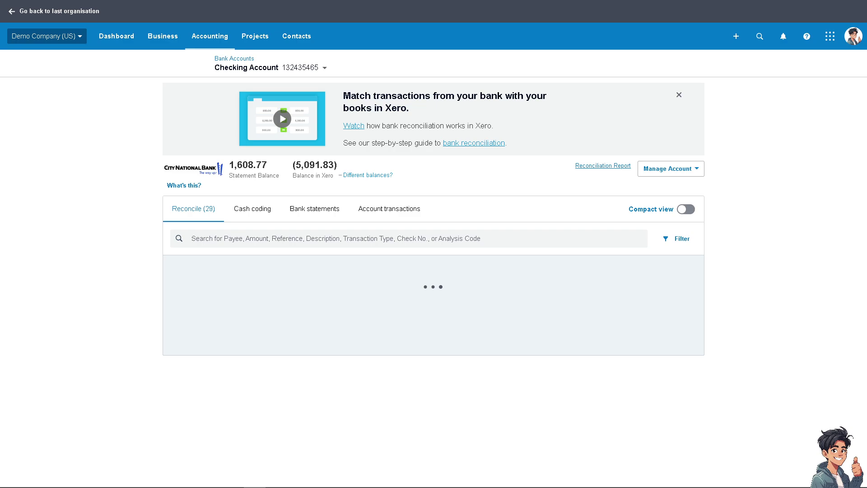
Show the Projects menu options from the top navigation.
{"action": "left_click", "coordinate": [217, 41]}
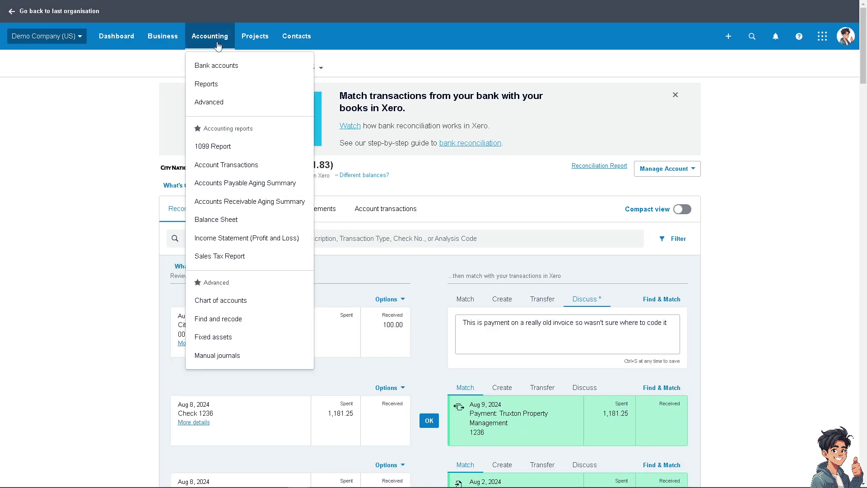
{"action": "left_click", "coordinate": [253, 39]}
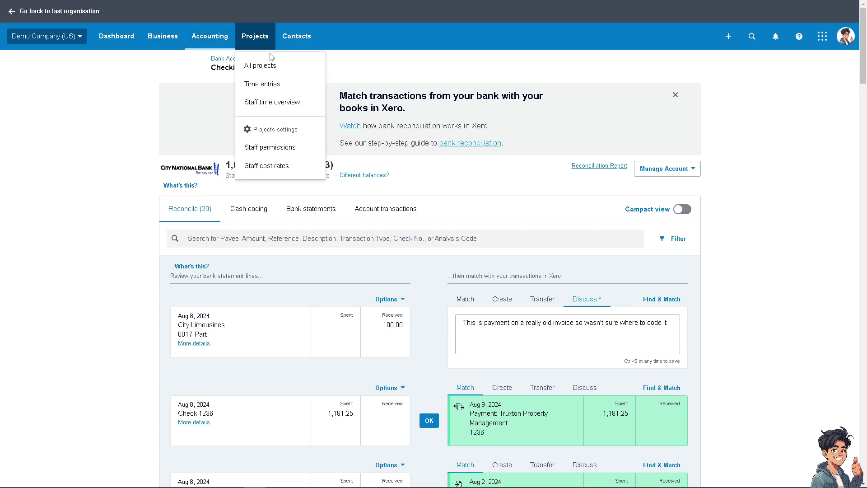
Go to Projects Time entries for the 12–18 Aug week.
{"action": "left_click", "coordinate": [283, 89]}
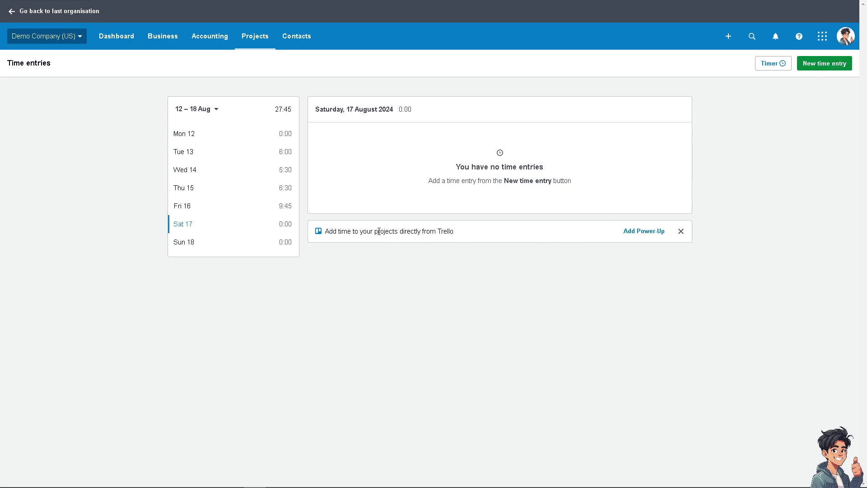
Create a free Trello account from the Xero Projects Power-Up banner.
{"action": "left_click", "coordinate": [646, 231]}
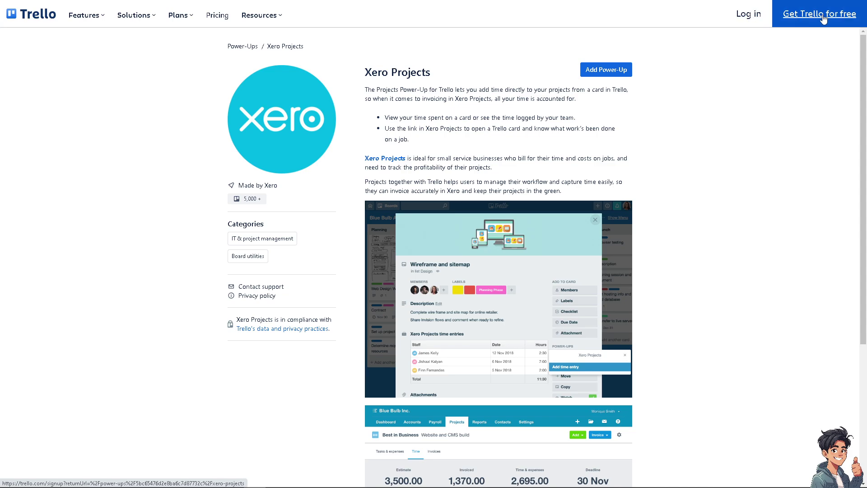
{"action": "left_click", "coordinate": [824, 18]}
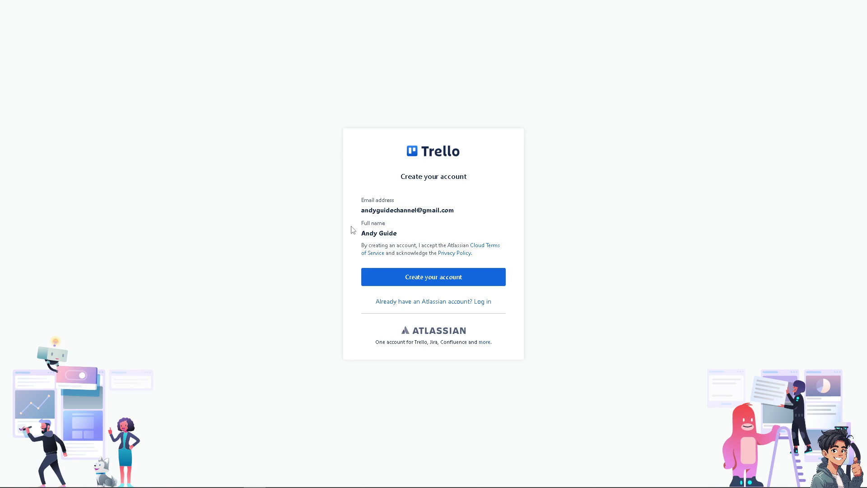
{"action": "left_click", "coordinate": [392, 284]}
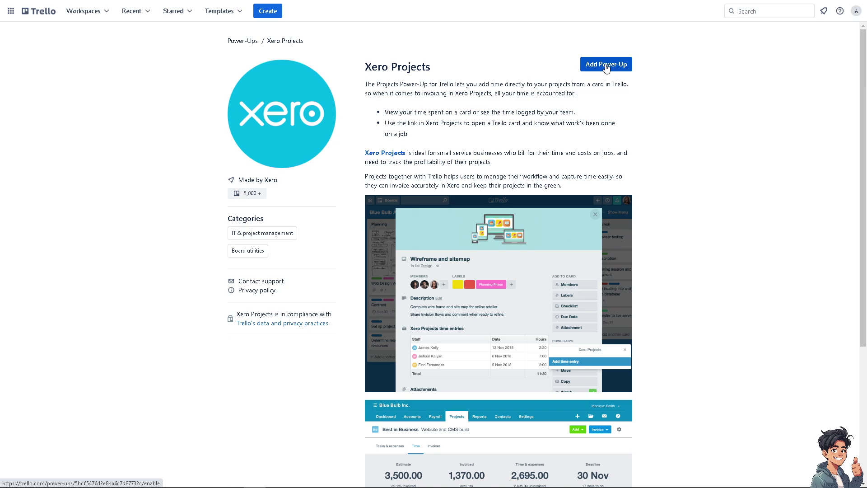
Attempt adding the Xero Projects Power-Up, finding no boards available.
{"action": "left_click", "coordinate": [607, 66]}
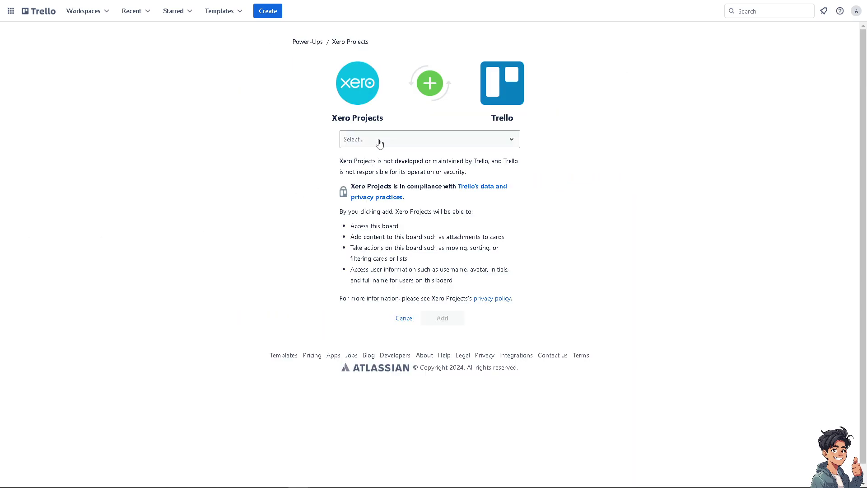
{"action": "left_click", "coordinate": [378, 141]}
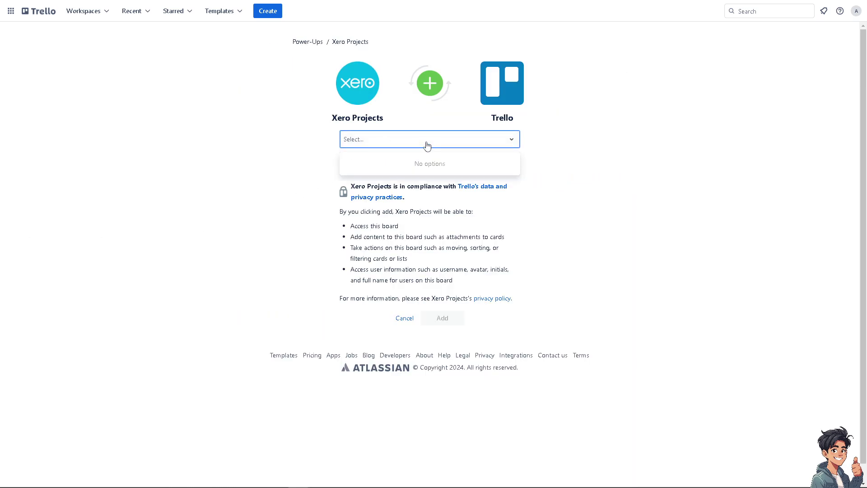
{"action": "left_click", "coordinate": [427, 144]}
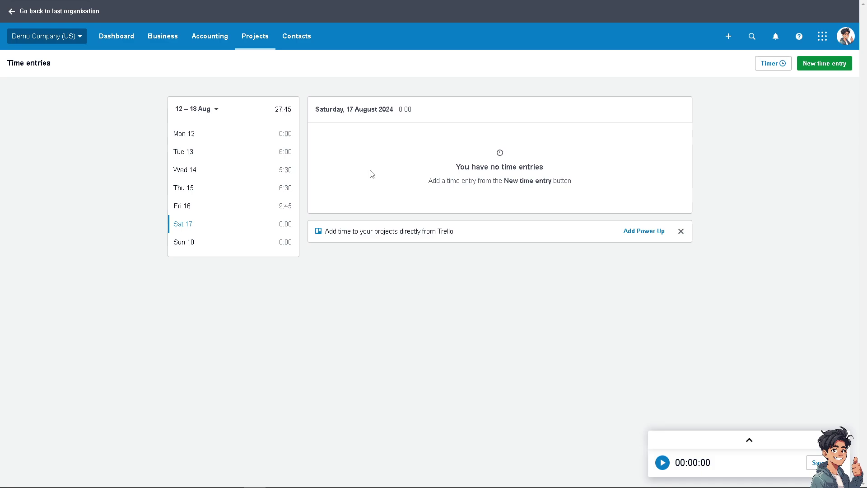
Start a time entry for Tax Compliance, task Tax Return Preparation - Individual 1.
{"action": "left_click", "coordinate": [830, 69]}
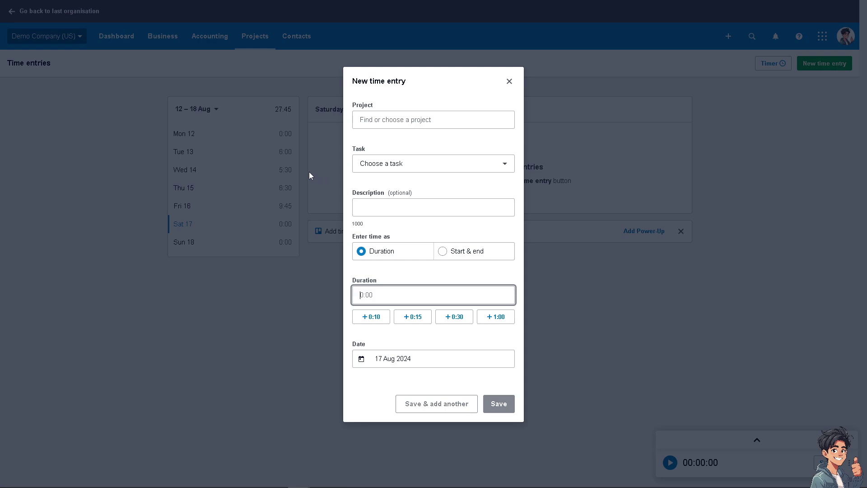
{"action": "left_click", "coordinate": [405, 121]}
{"action": "scroll", "coordinate": [425, 180], "scroll_direction": "down", "scroll_amount": 1}
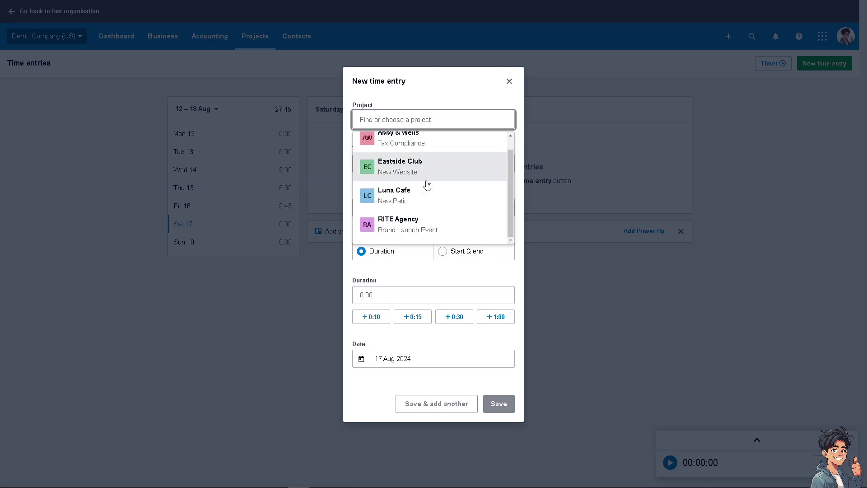
{"action": "scroll", "coordinate": [424, 170], "scroll_direction": "up", "scroll_amount": 1}
{"action": "left_click", "coordinate": [422, 151]}
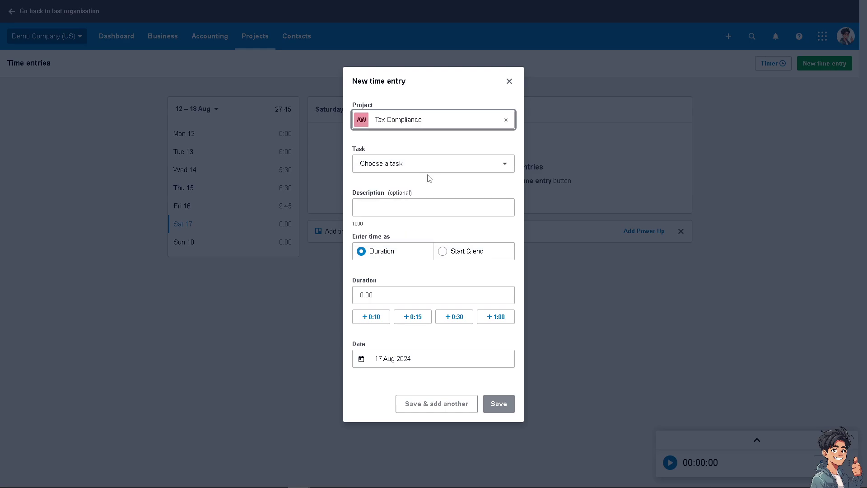
{"action": "left_click", "coordinate": [423, 165]}
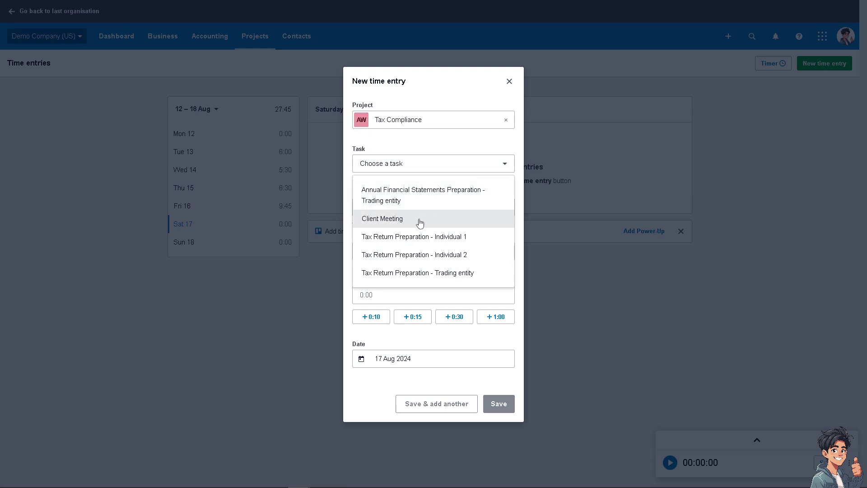
{"action": "left_click", "coordinate": [454, 238]}
Describe it as 'How to Add Timesheets in Xero' with duration 1:10.
{"action": "left_click", "coordinate": [455, 208]}
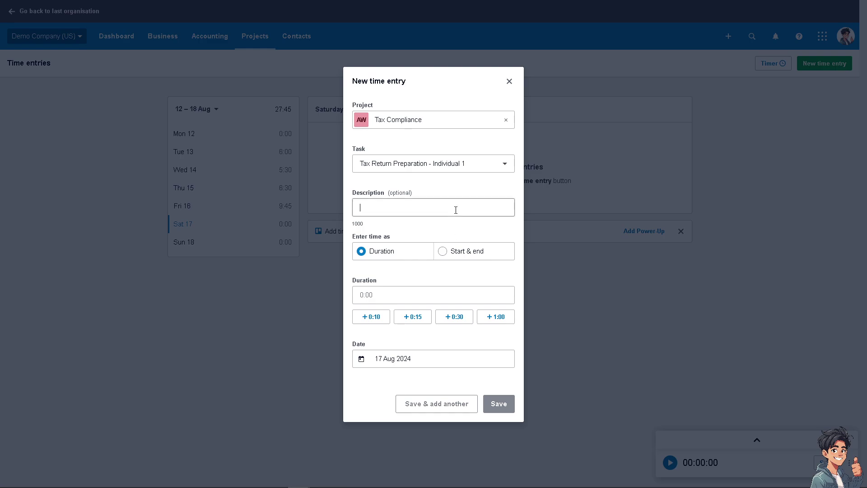
{"action": "left_click", "coordinate": [413, 202]}
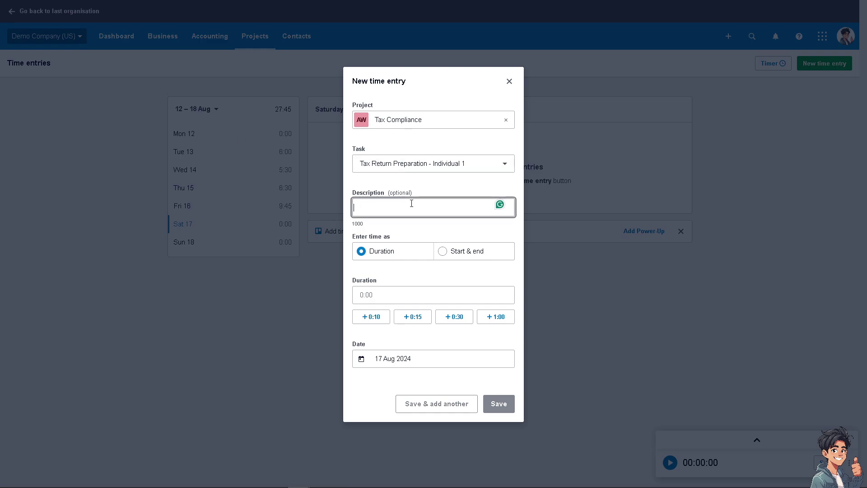
{"action": "type", "text": "How to Add Timesheets in Xero"}
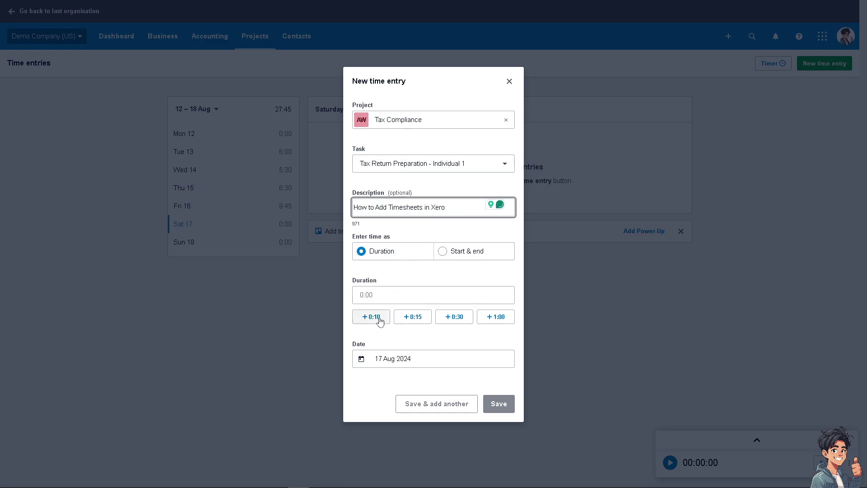
{"action": "left_click", "coordinate": [376, 318]}
{"action": "left_click", "coordinate": [497, 318]}
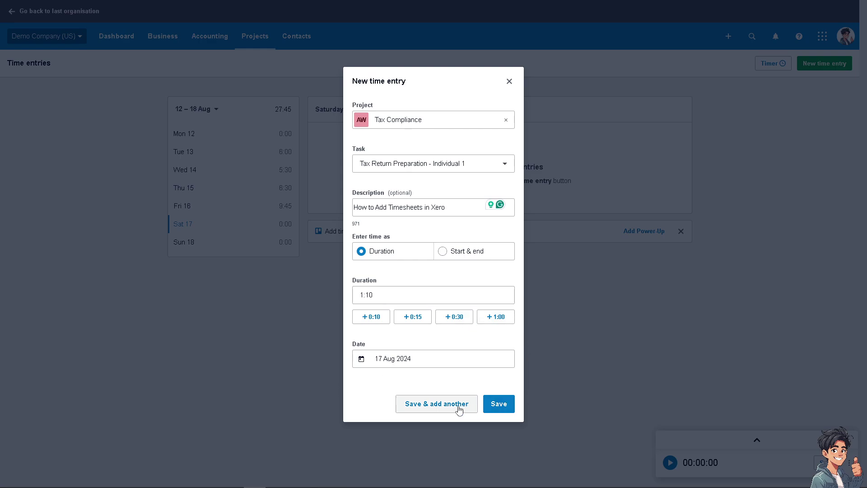
Save the 1:10 Tax Compliance time entry for 17 Aug 2024.
{"action": "left_click", "coordinate": [501, 406]}
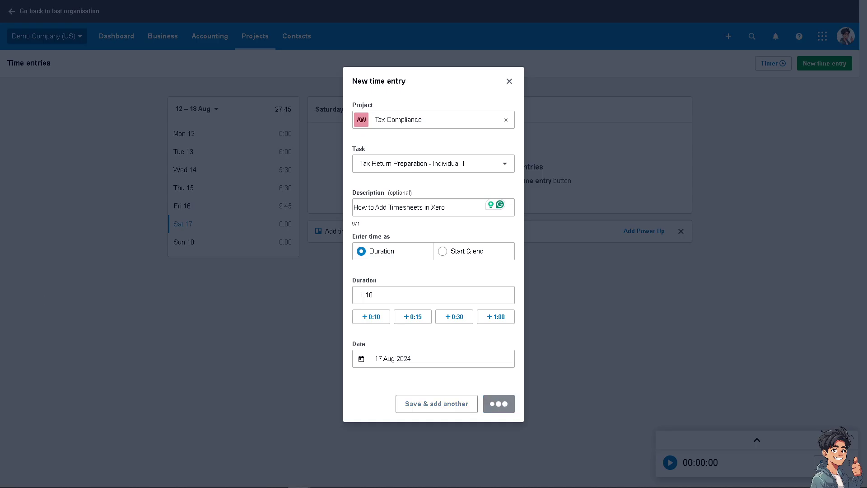